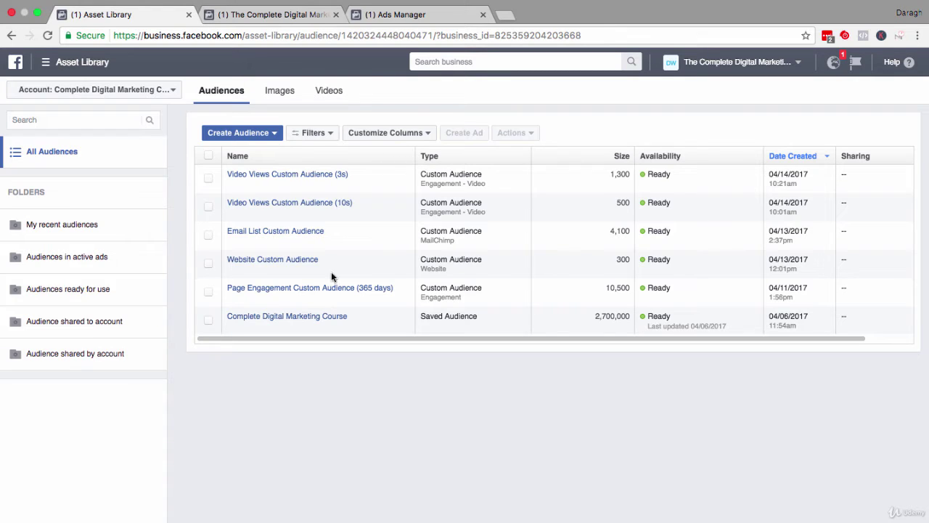
Switch to the page's Video Library tab listing the two uploaded videos and their views
left_click(284, 14)
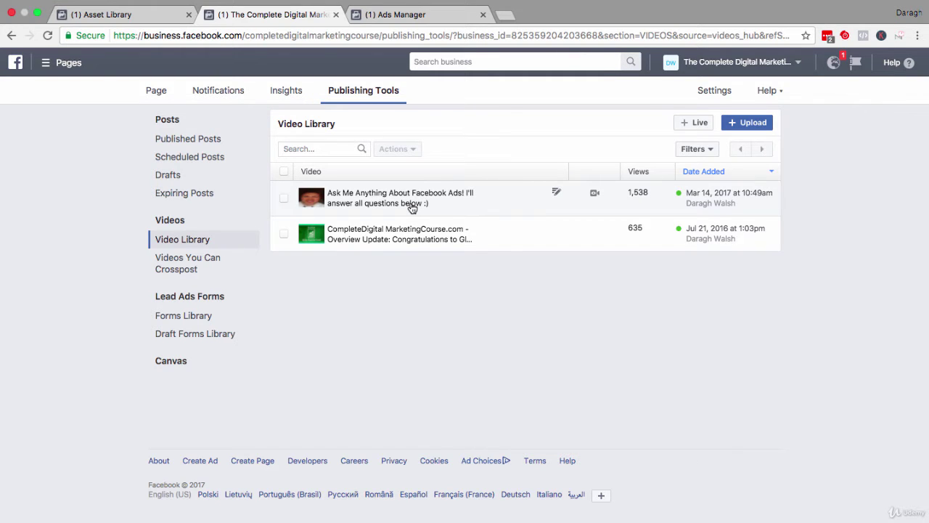
From the Asset Library, start a Custom Audience sourced from Engagement on Facebook > Video
left_click(102, 15)
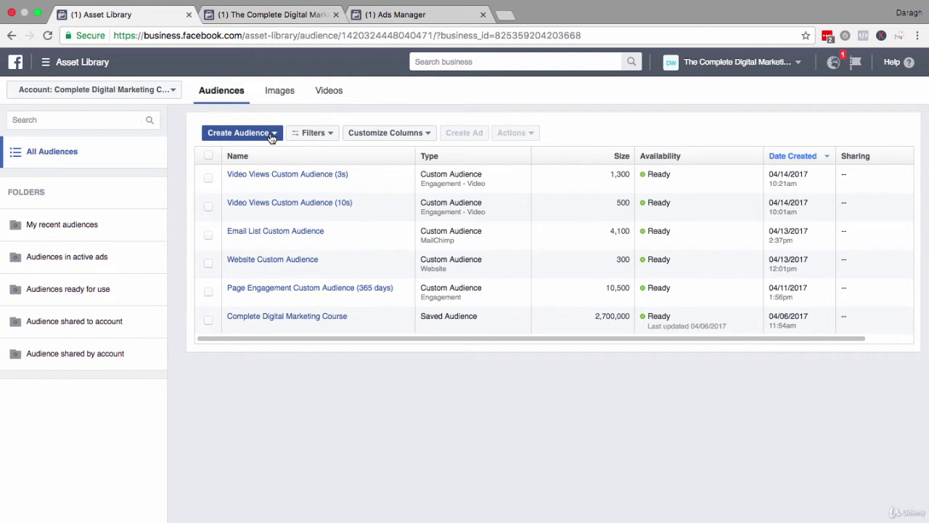
left_click(45, 64)
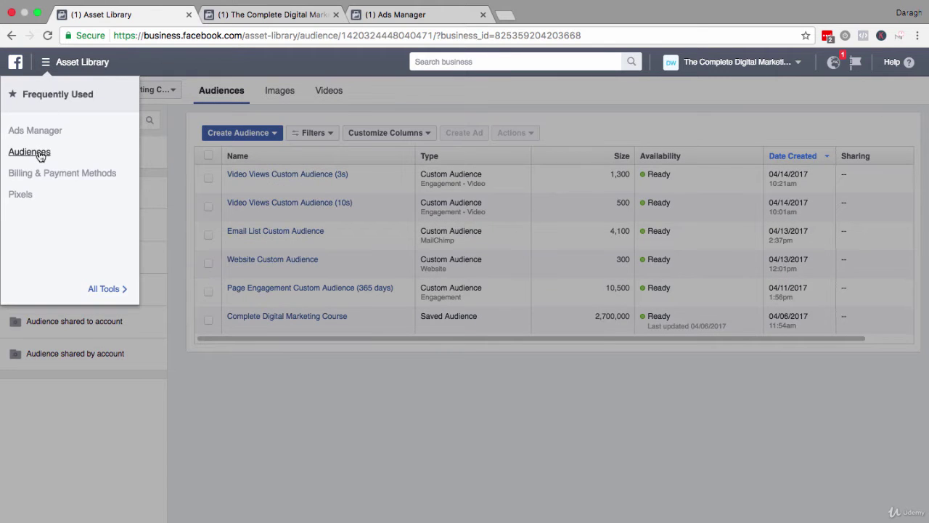
left_click(230, 387)
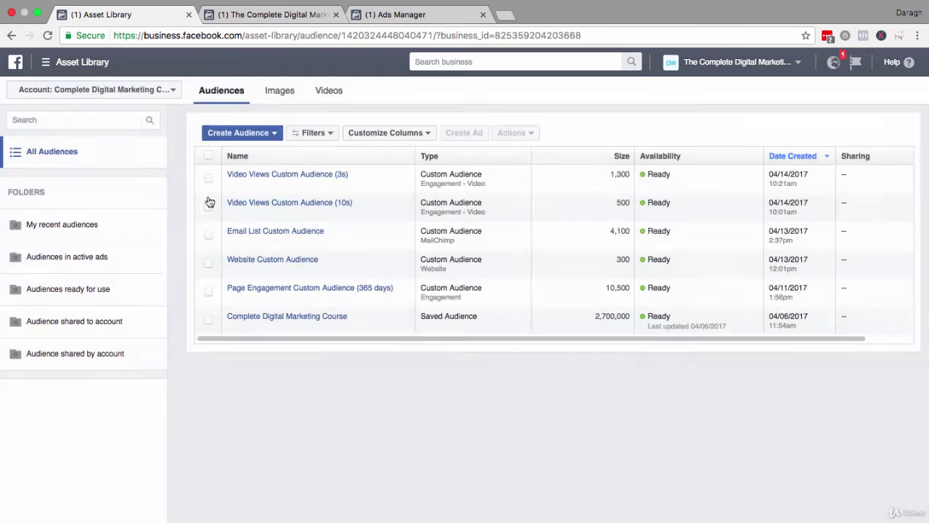
left_click(255, 137)
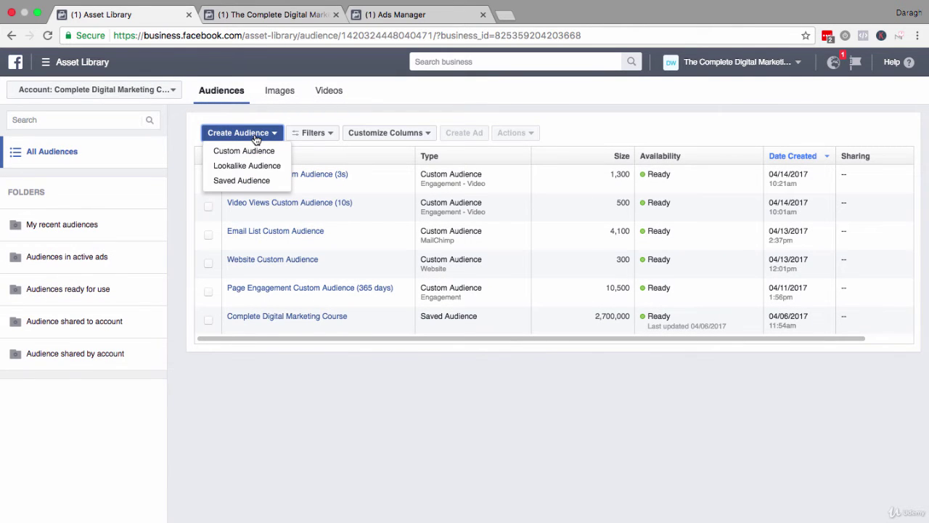
left_click(254, 149)
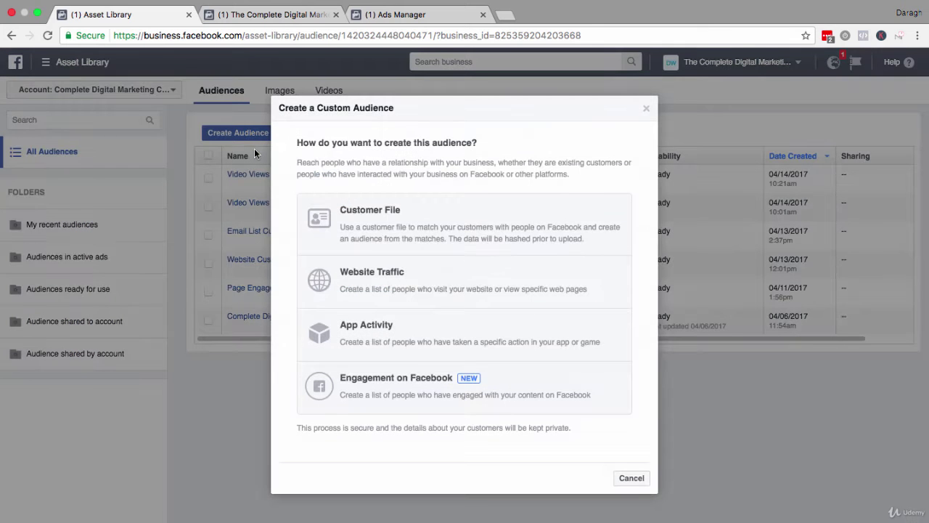
left_click(428, 378)
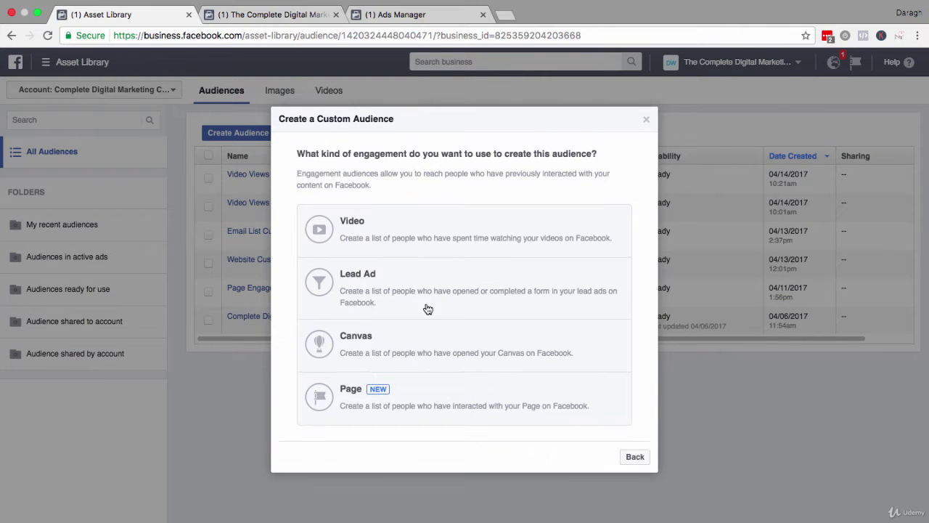
left_click(419, 231)
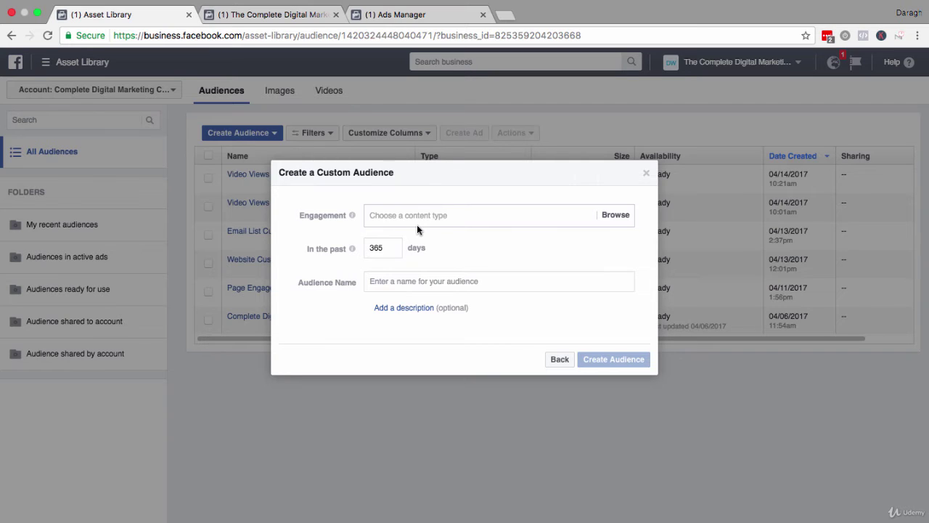
Set the engagement rule to people who viewed at least 3 seconds of the video
left_click(616, 217)
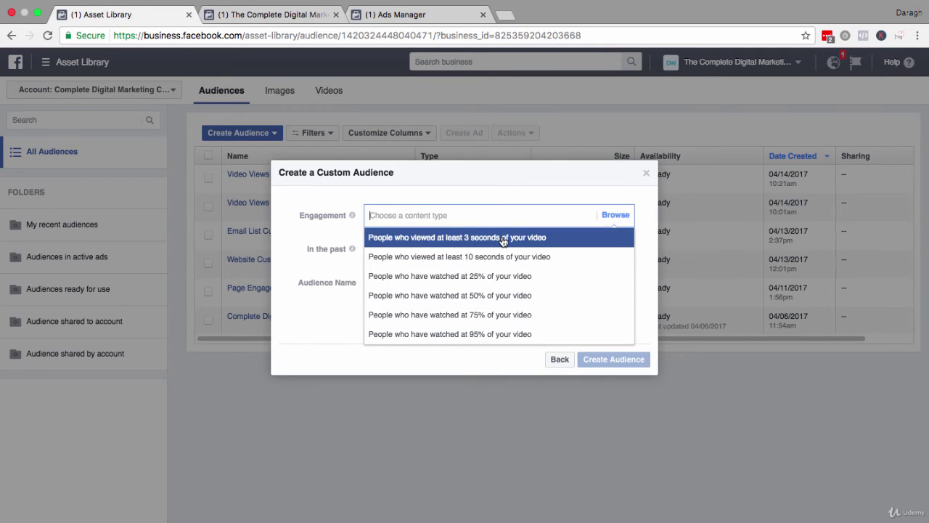
left_click(503, 240)
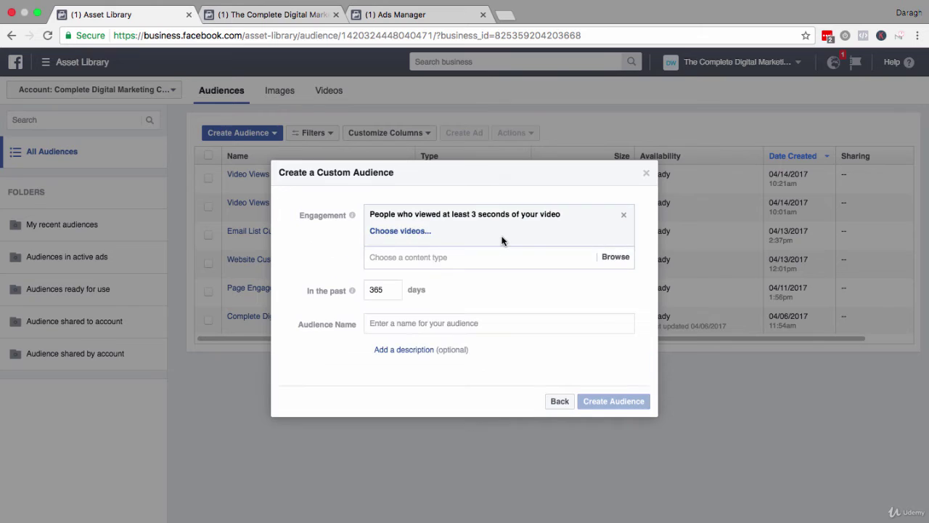
Pick the Ask Me Anything video (Mar 14, 2017) for the rule and confirm it
left_click(400, 231)
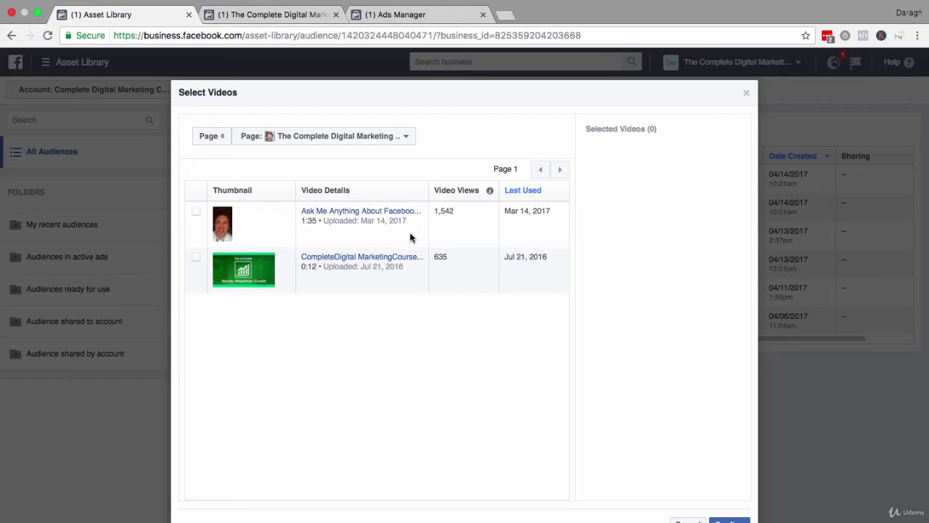
left_click(197, 214)
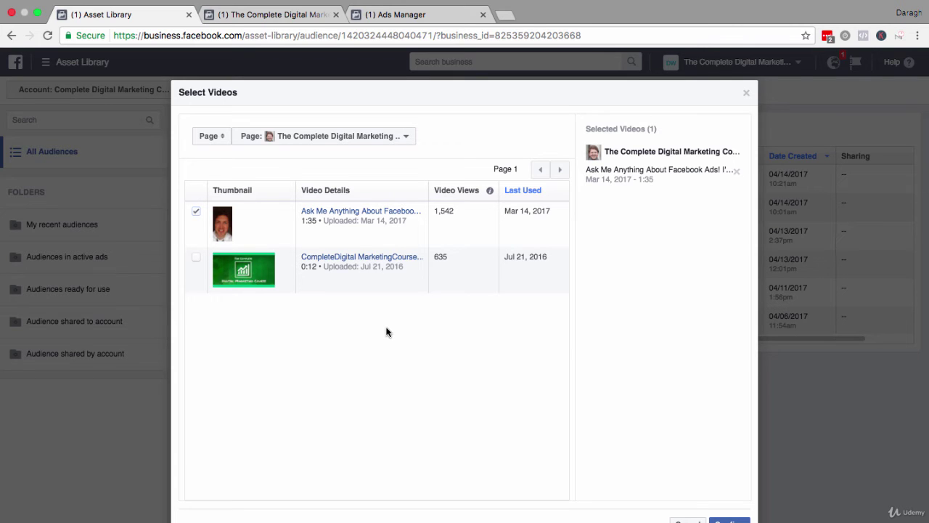
left_click(729, 520)
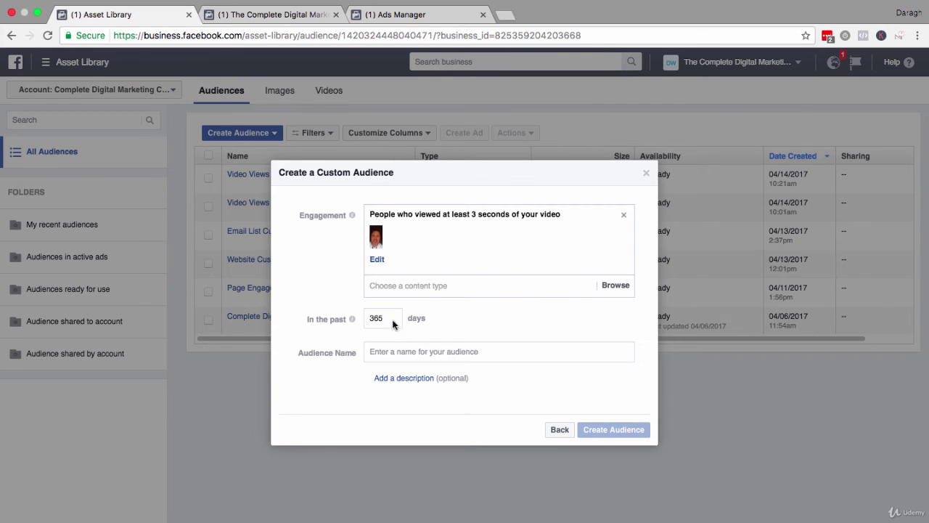
Name the audience 'Video Views Custom Audience 365 days #2', create it, and proceed to Next Steps
left_click(416, 350)
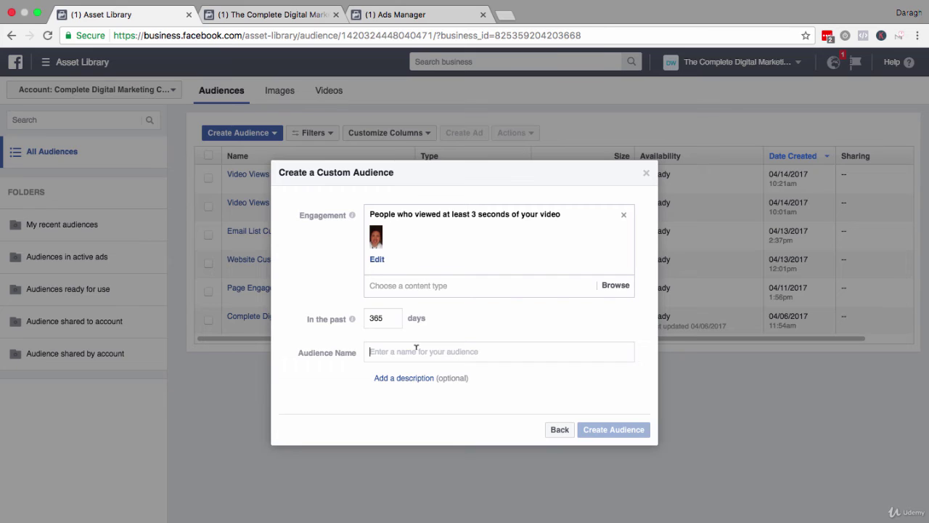
type("Viv")
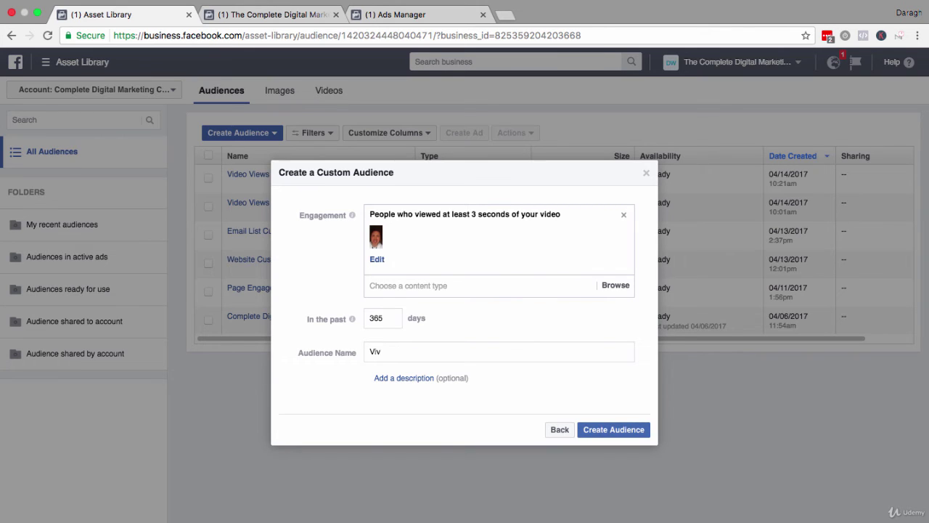
key("BackSpace")
type("deo Views Custom Audience")
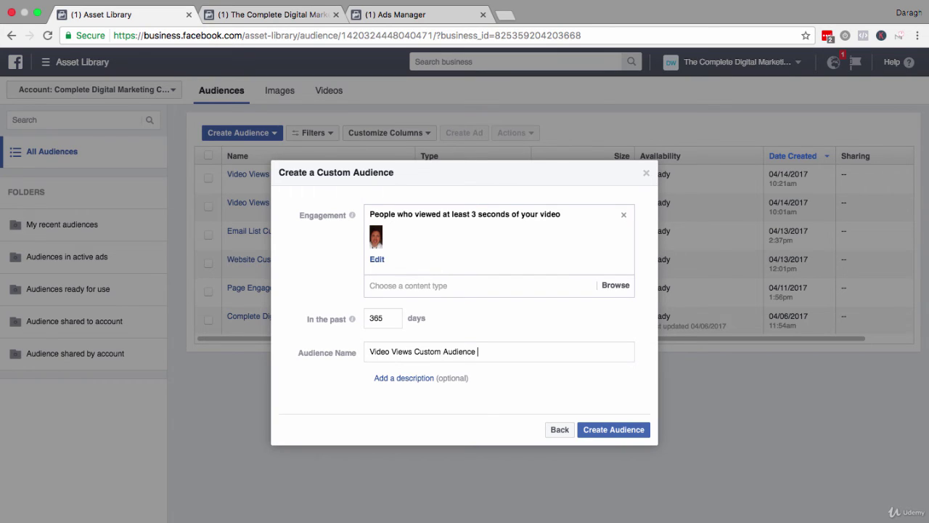
type(" 365 days #2")
left_click(614, 431)
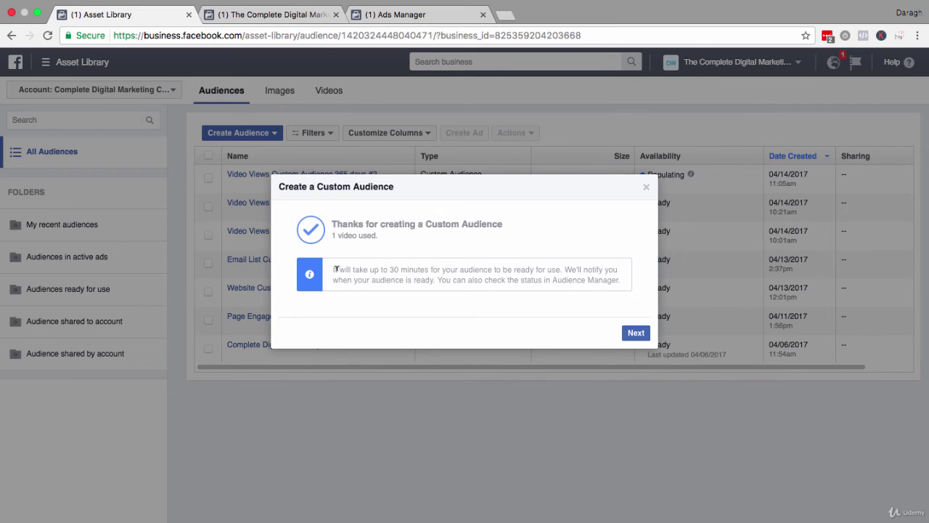
left_click_drag(333, 269, 547, 268)
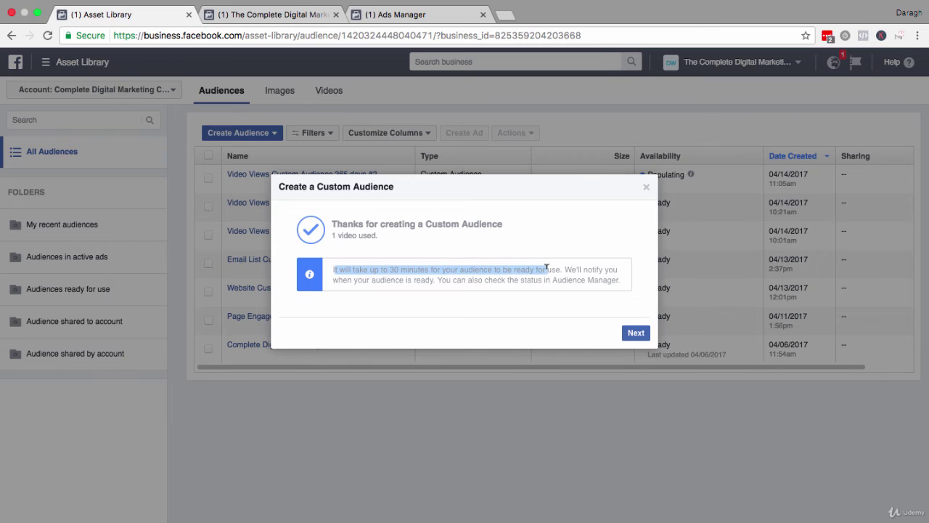
left_click(633, 334)
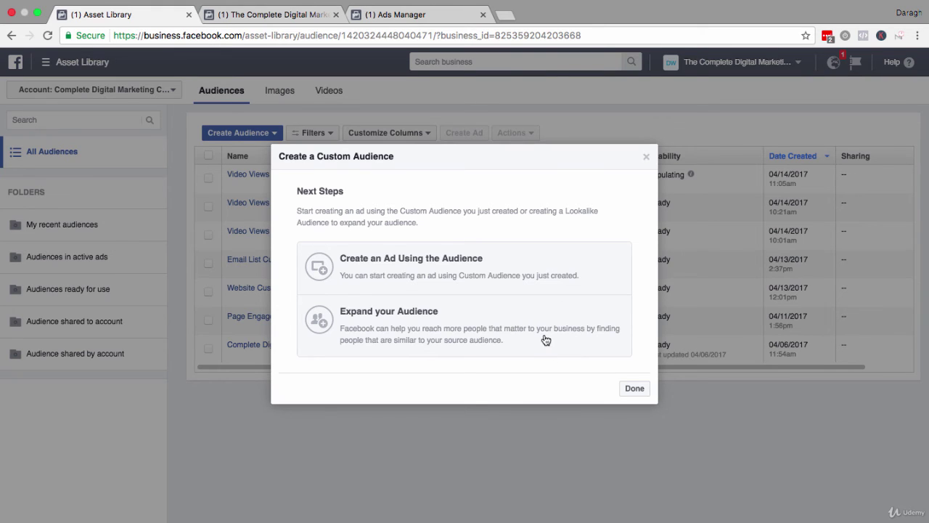
Finish and compare the new audience's Populating status with the 10s (500) and 3s (1,300) sizes
left_click(636, 390)
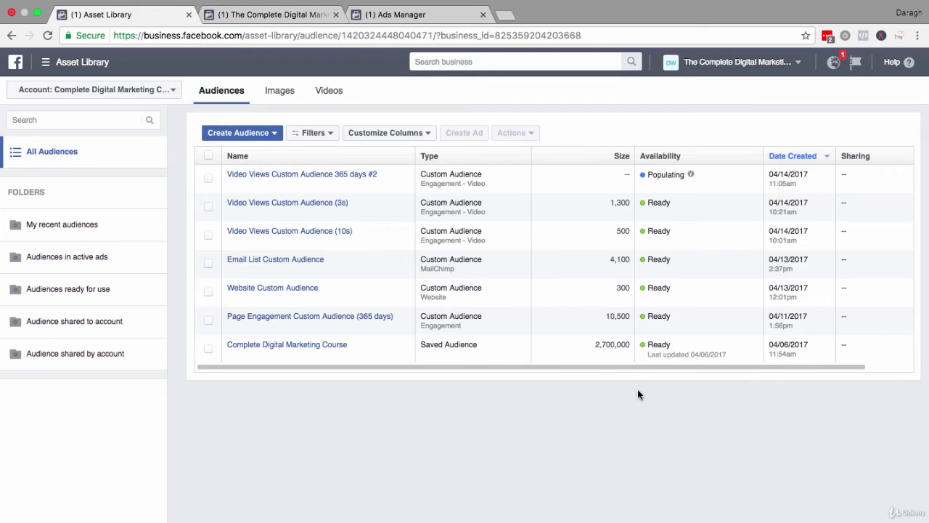
left_click_drag(648, 175, 683, 174)
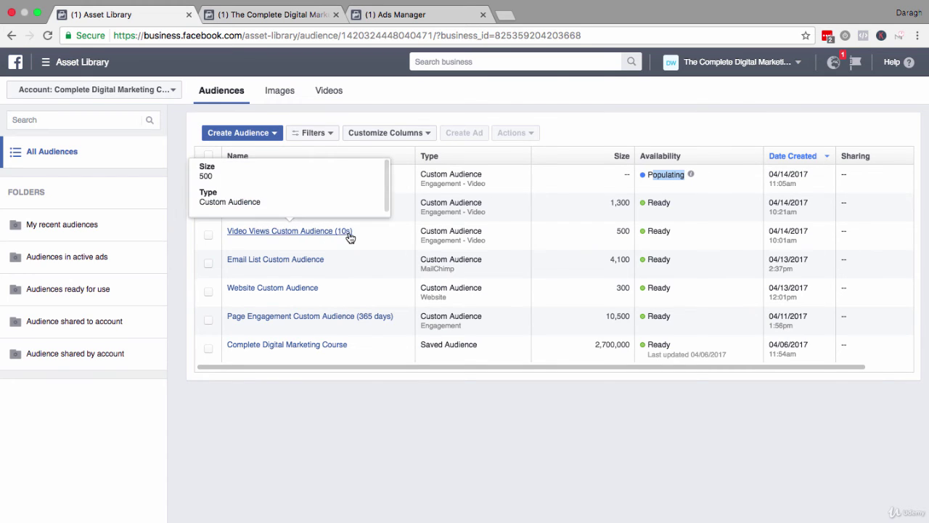
left_click_drag(617, 231, 630, 231)
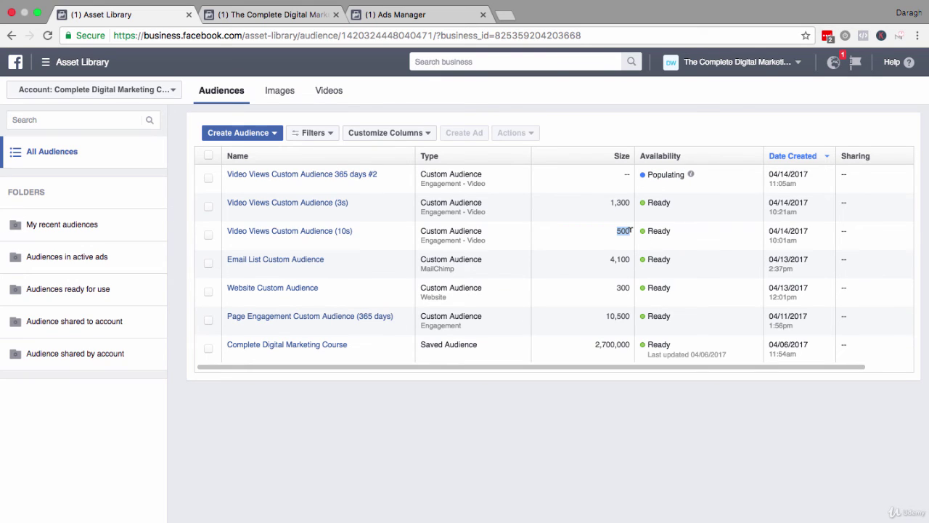
mouse_move(347, 210)
left_click_drag(608, 202, 630, 202)
left_click(457, 453)
In the Ads Manager draft, keep the Video views objective and continue to the ad's media step
left_click(305, 16)
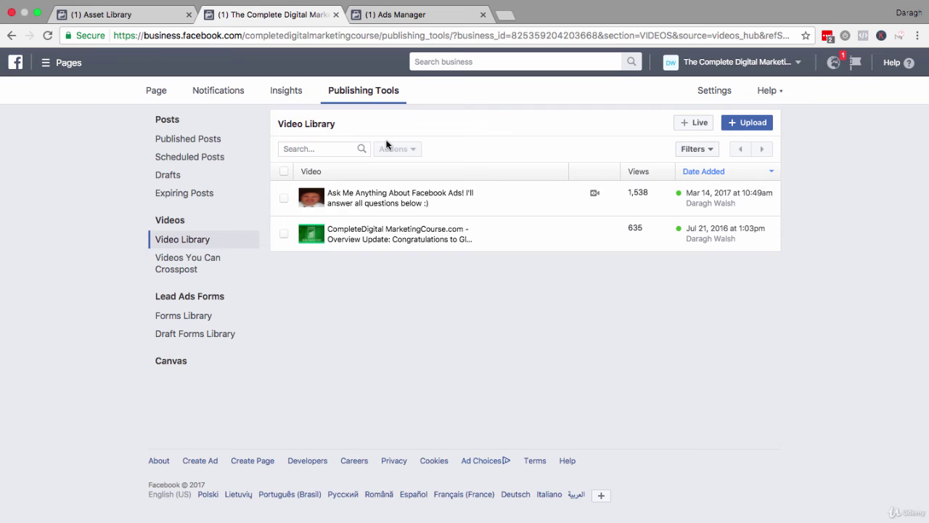
left_click(436, 17)
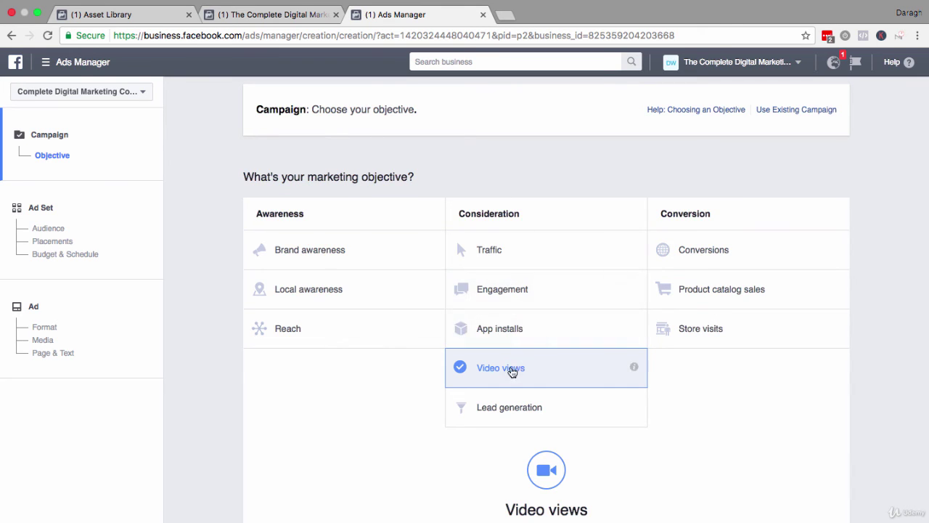
scroll(510, 374, "down", 5)
scroll(510, 367, "down", 3)
left_click(53, 331)
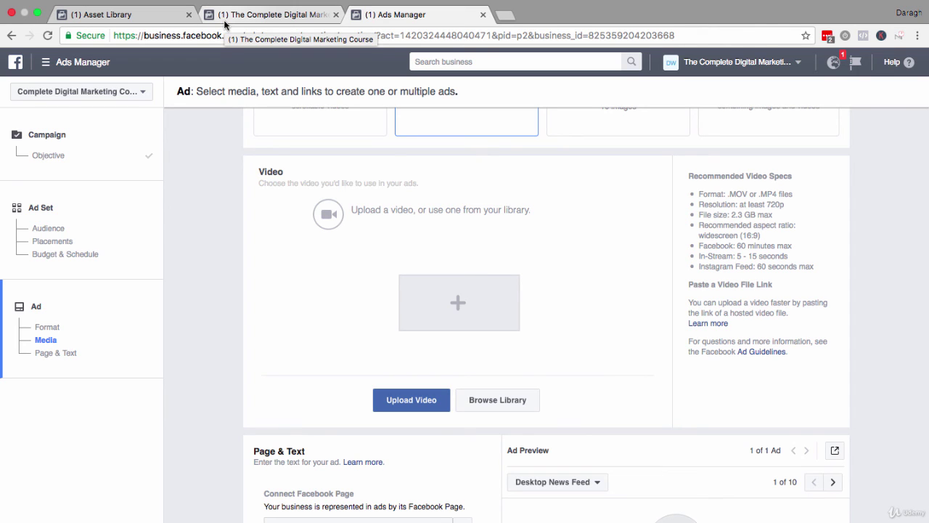
Return to the Asset Library audiences list, where the new 365-day audience still shows Populating
left_click(167, 18)
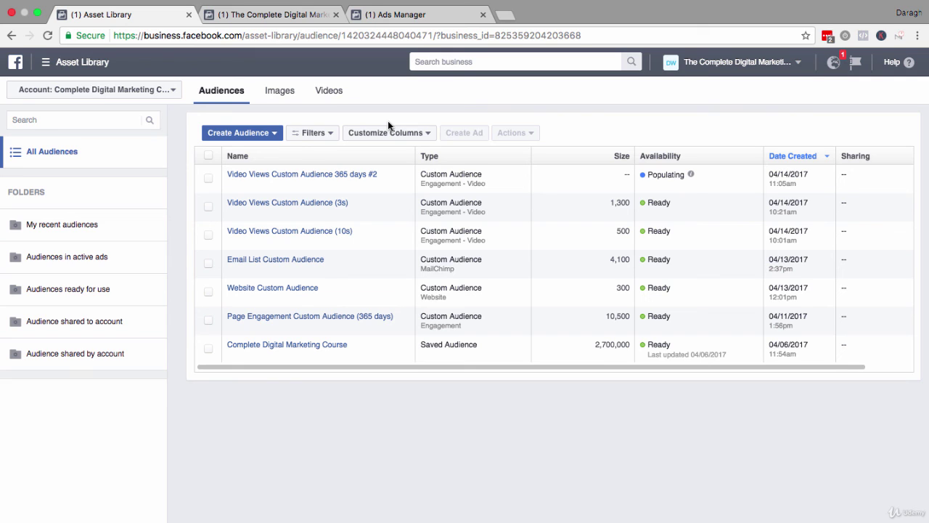
left_click(400, 16)
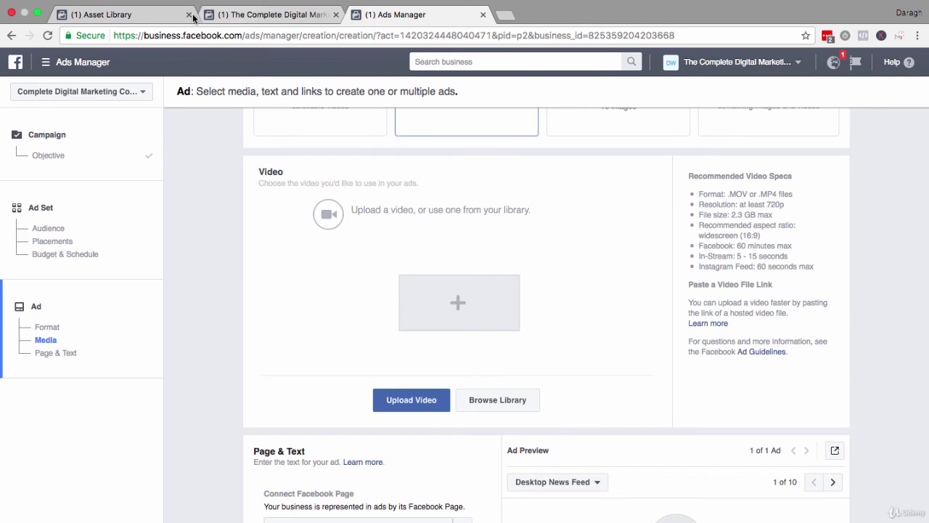
left_click(143, 16)
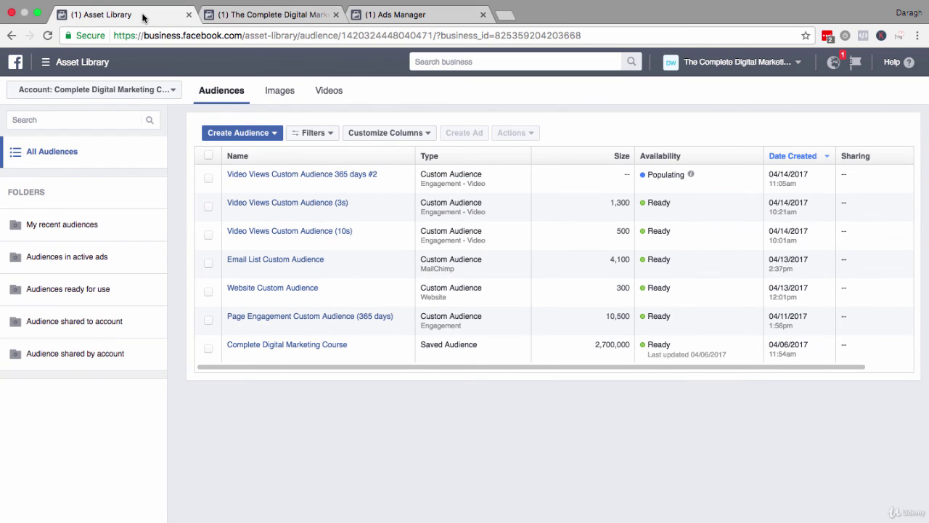